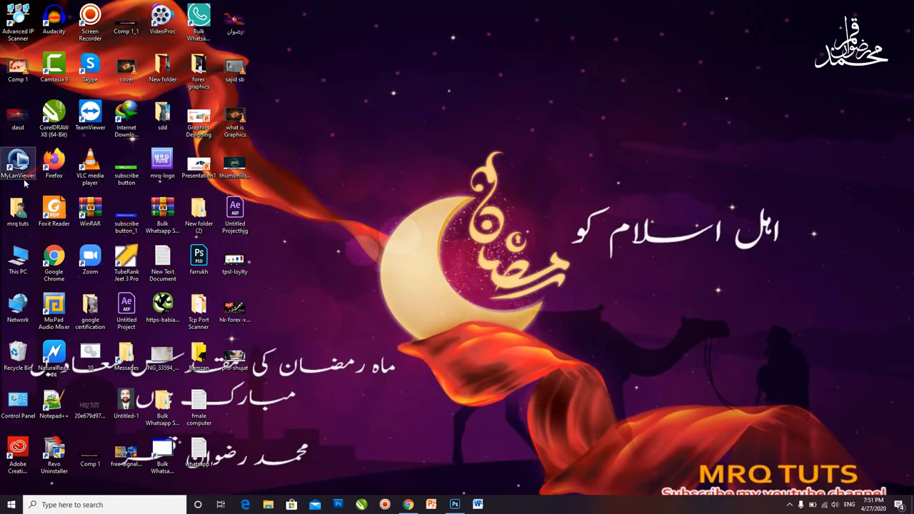
Open This PC in a maximized window and browse into the New Volume (D:) drive
click(14, 261)
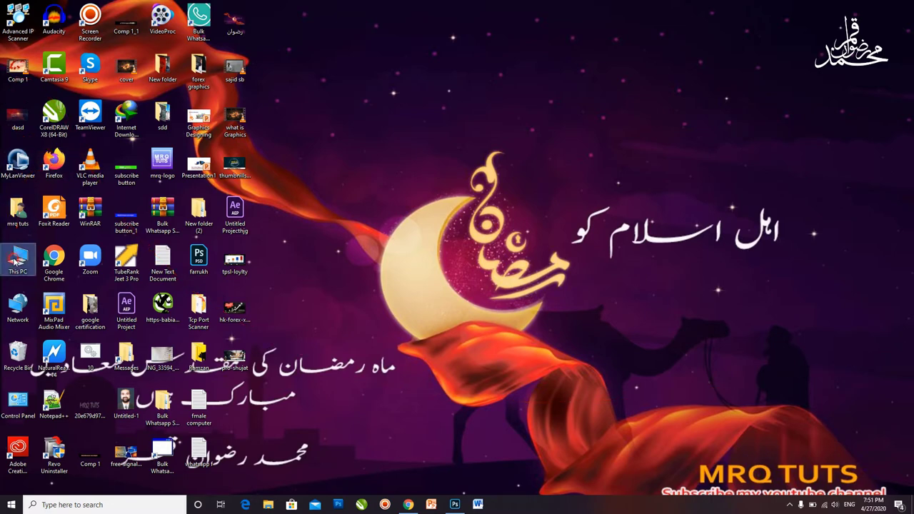
double_click(14, 261)
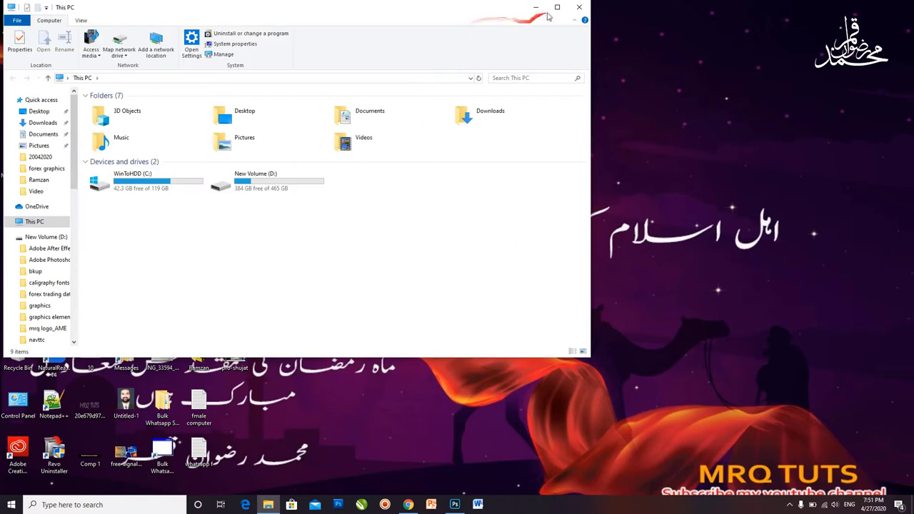
click(557, 7)
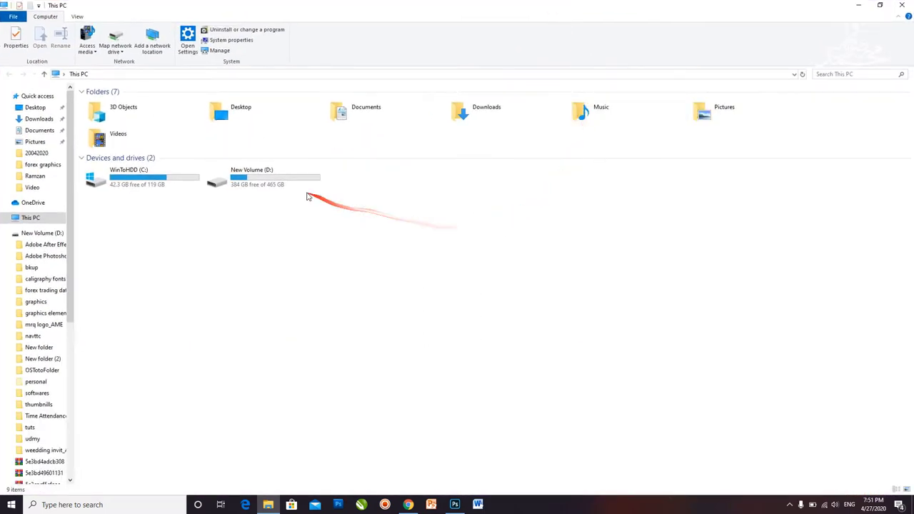
double_click(275, 180)
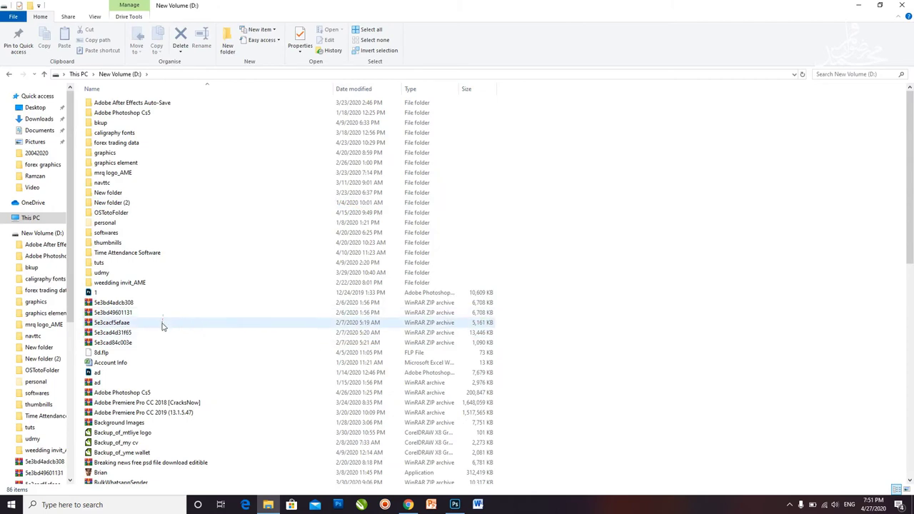
Select the 196 MB Adobe Photoshop Cs5 RAR archive and bring up its context menu
scroll(162, 326, down, 1)
scroll(157, 325, down, 1)
scroll(150, 318, down, 1)
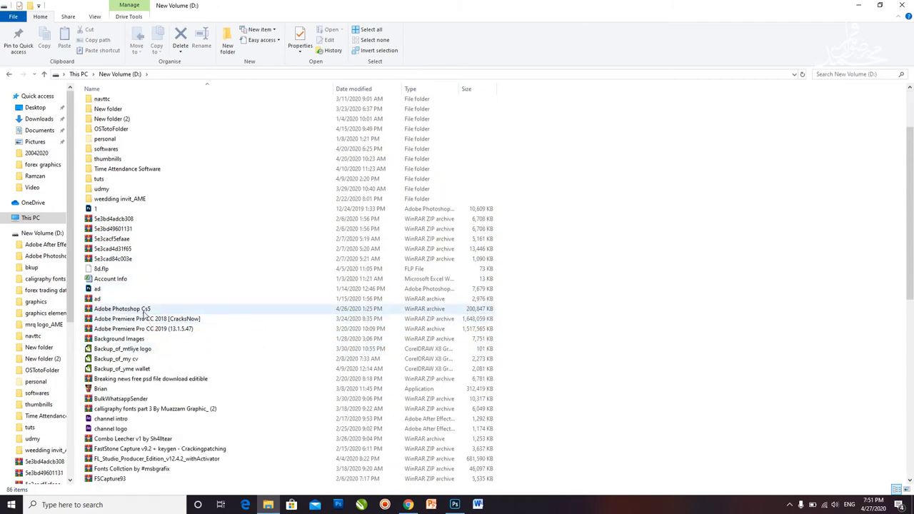
click(144, 312)
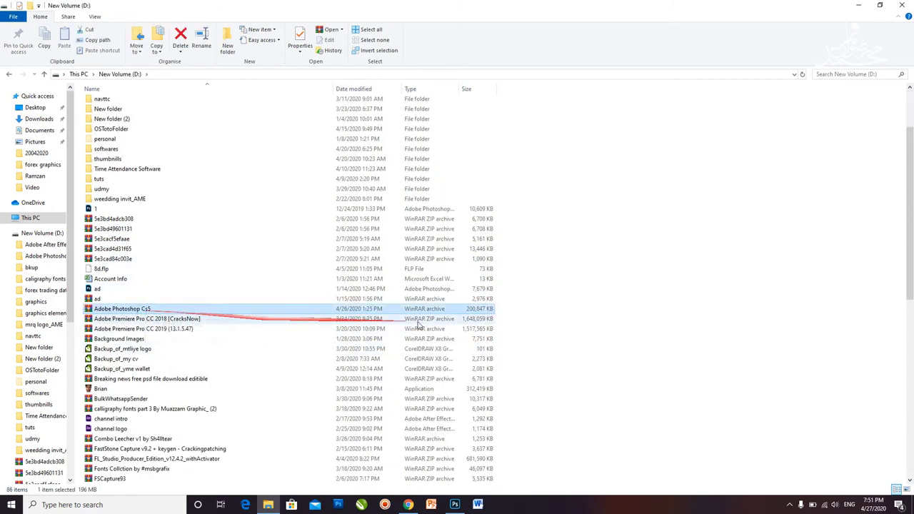
mouse_move(493, 313)
mouse_down()
mouse_move(192, 320)
mouse_move(572, 244)
mouse_move(171, 315)
mouse_up()
right_click(156, 314)
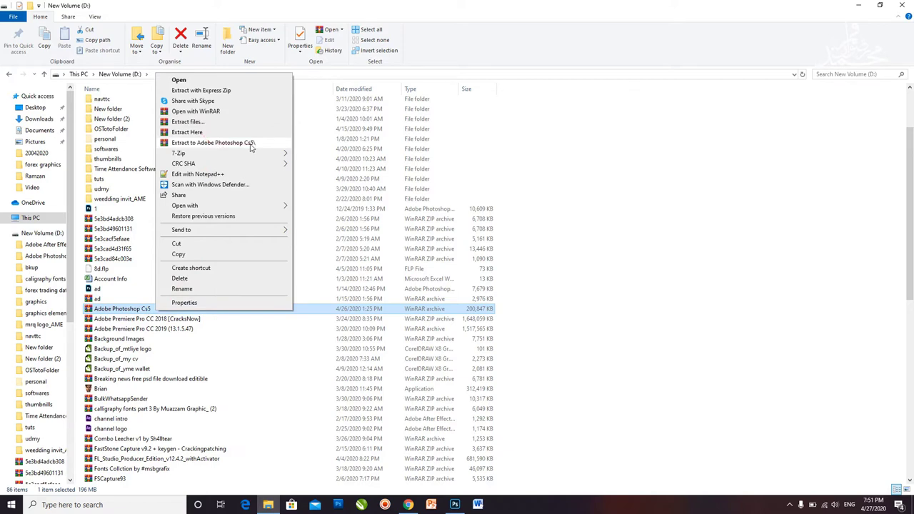
Dismiss the archive's context menu without extracting and scroll the D: listing back to the top
click(652, 266)
scroll(640, 282, up, 3)
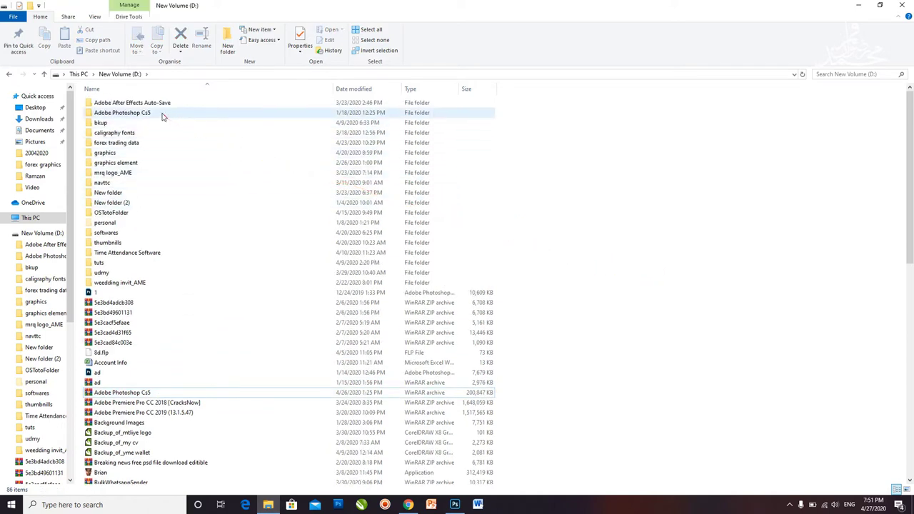
mouse_move(122, 113)
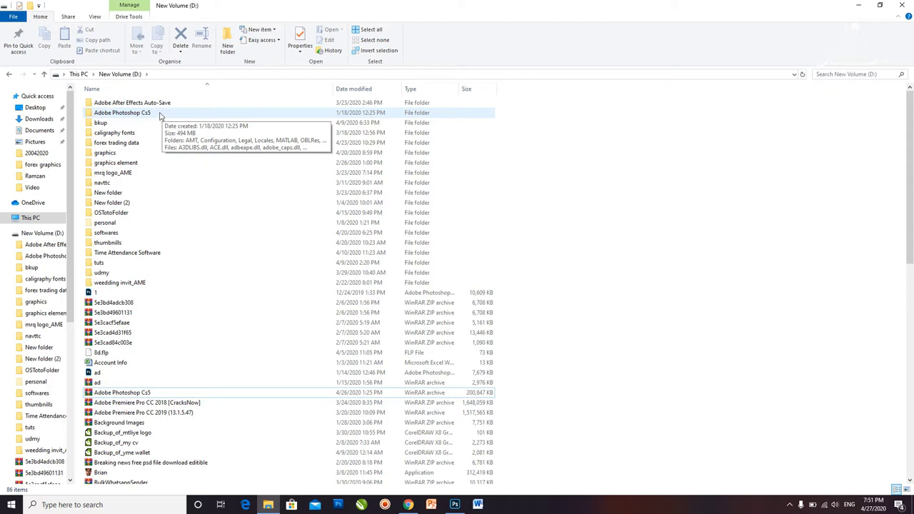
Open the Adobe Photoshop Cs5 folder and scroll down to locate Photoshop.exe
double_click(161, 114)
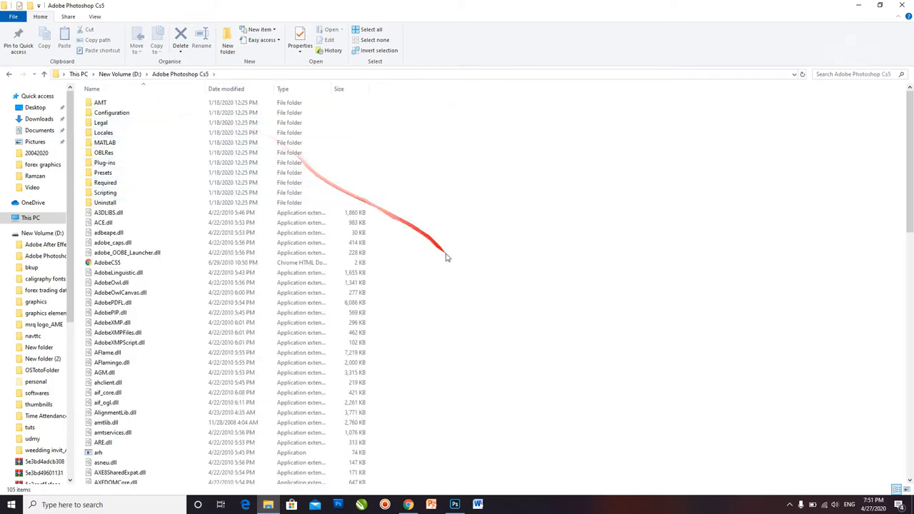
scroll(449, 264, down, 2)
scroll(449, 268, down, 4)
scroll(449, 270, down, 1)
scroll(449, 272, down, 4)
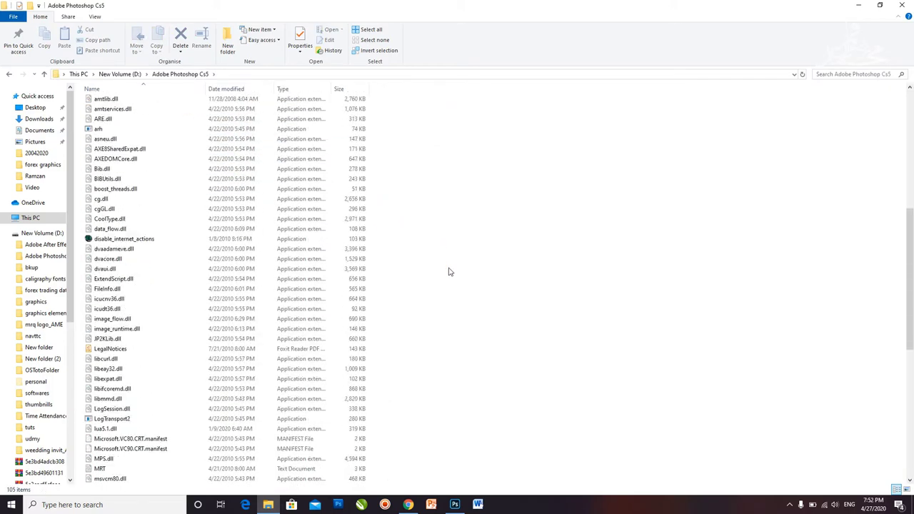
scroll(449, 272, down, 3)
scroll(448, 272, down, 2)
scroll(448, 272, down, 4)
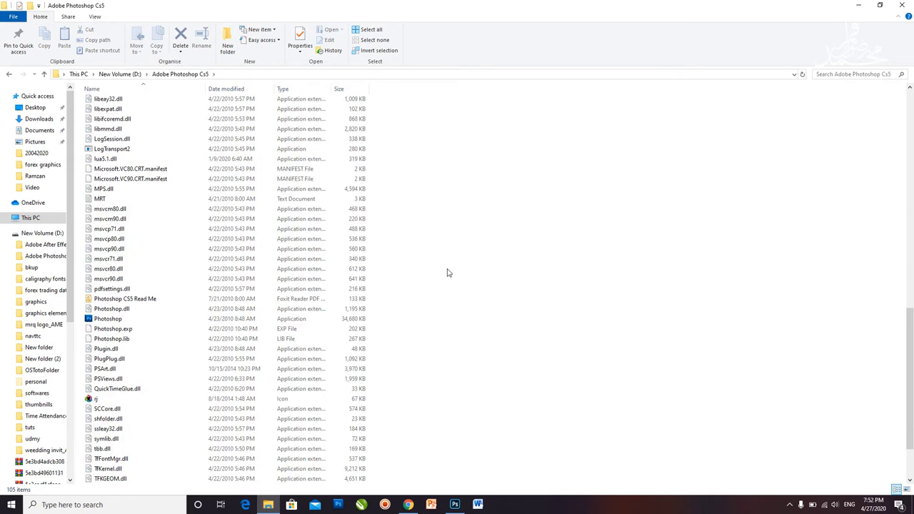
click(161, 74)
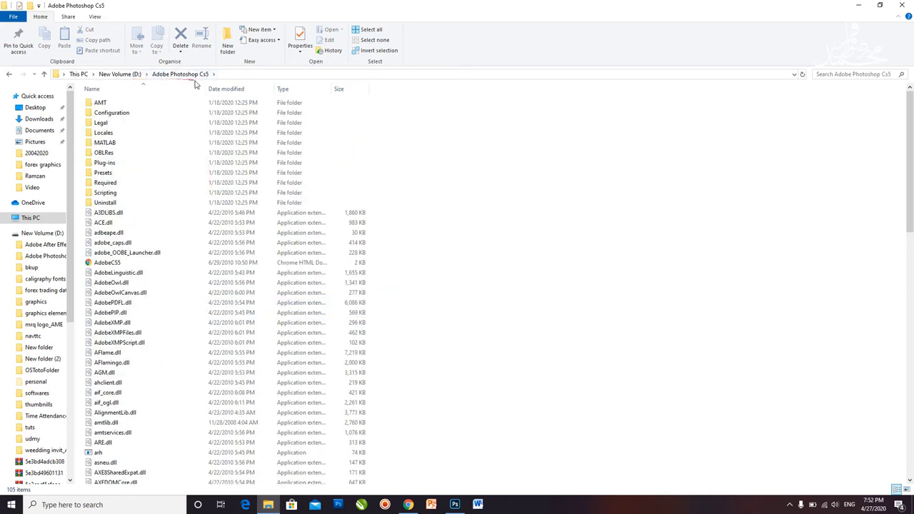
scroll(231, 179, down, 3)
scroll(243, 255, down, 18)
Send Photoshop.exe to the desktop as a shortcut, then close File Explorer
right_click(105, 259)
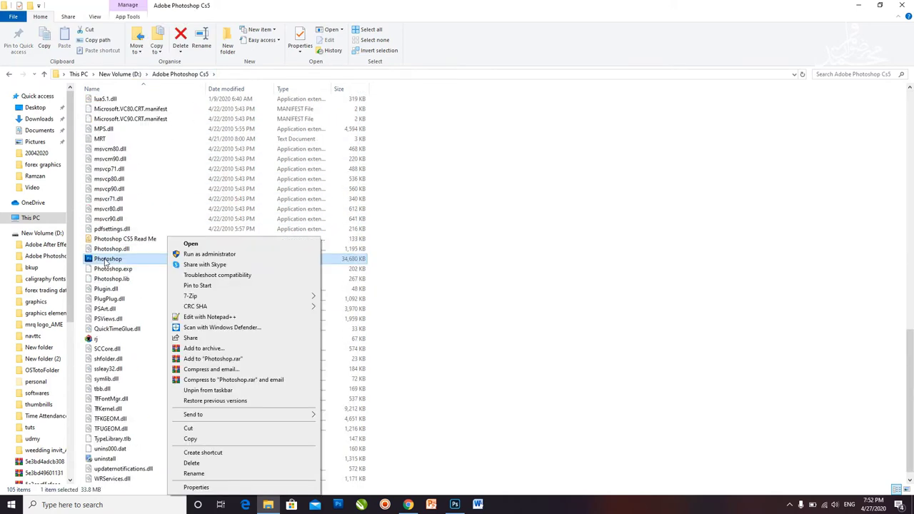
click(104, 260)
right_click(104, 259)
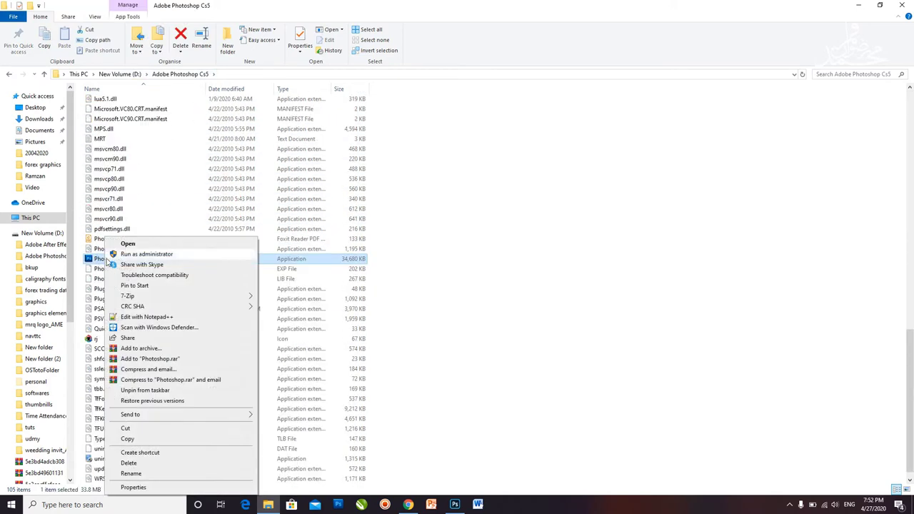
click(91, 259)
right_click(95, 259)
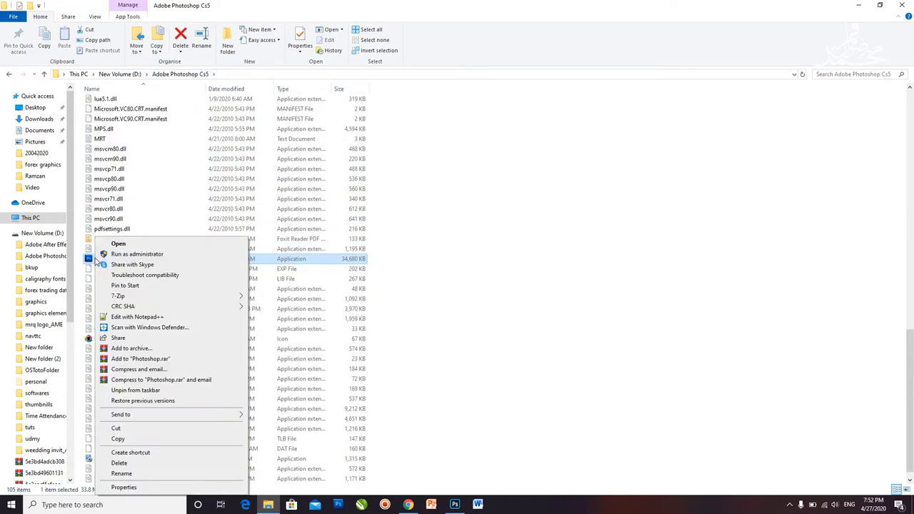
mouse_move(164, 280)
mouse_down()
mouse_move(146, 325)
mouse_move(184, 386)
mouse_up()
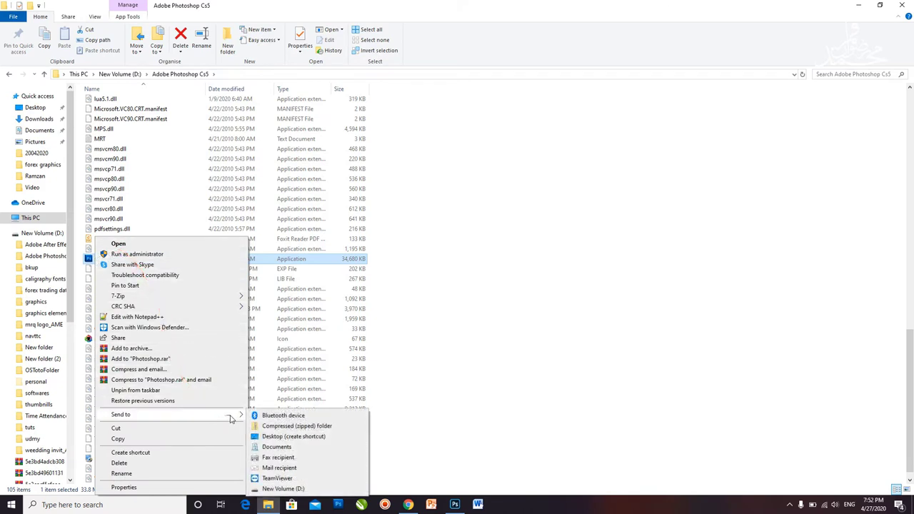
mouse_move(121, 414)
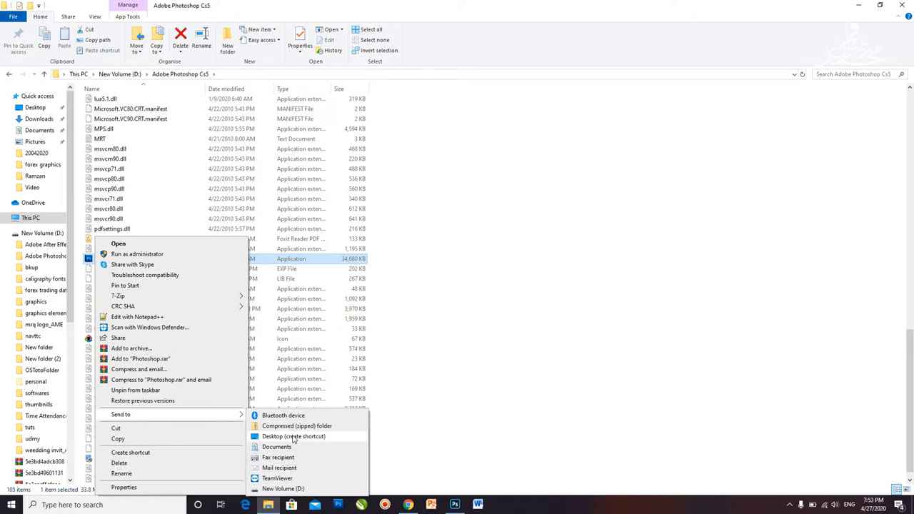
click(293, 437)
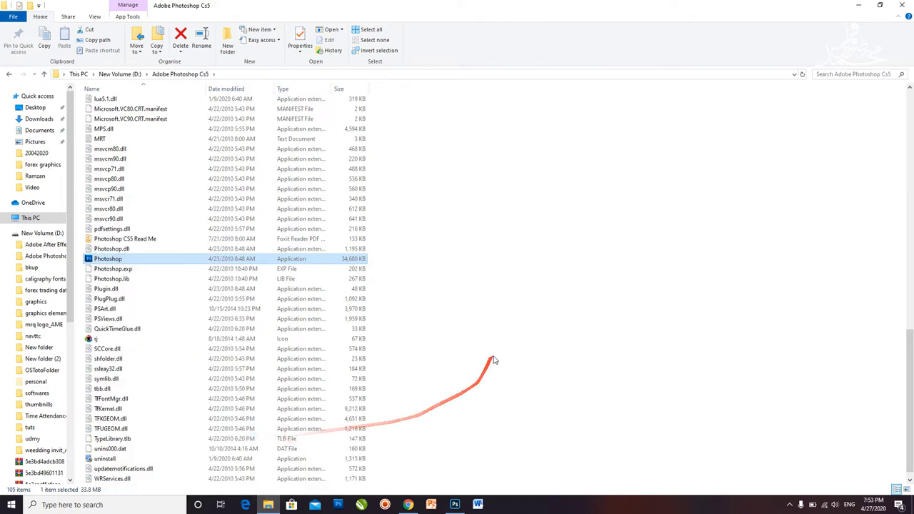
click(901, 5)
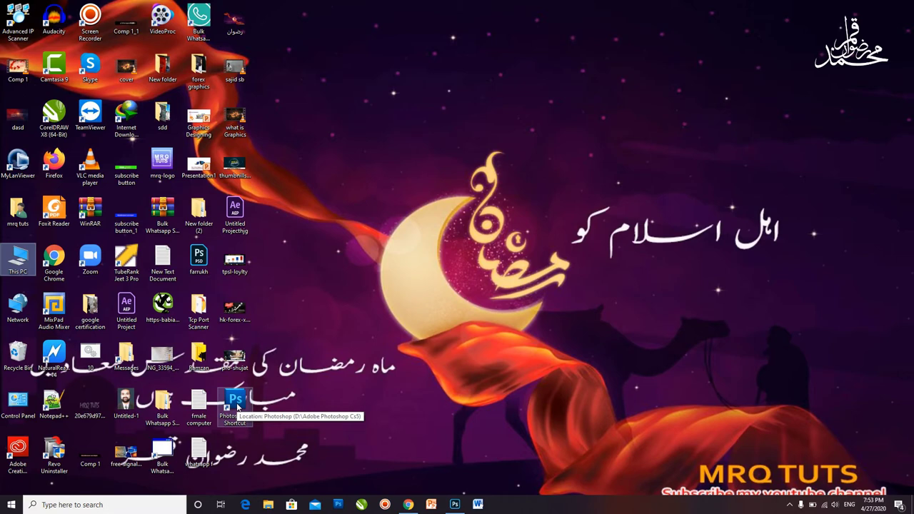
Run the desktop's Photoshop - Shortcut as administrator
right_click(238, 407)
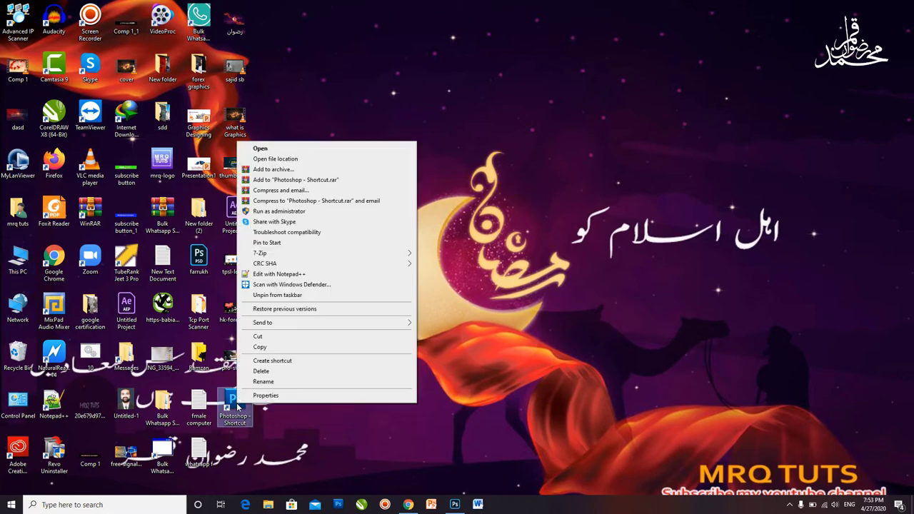
click(293, 211)
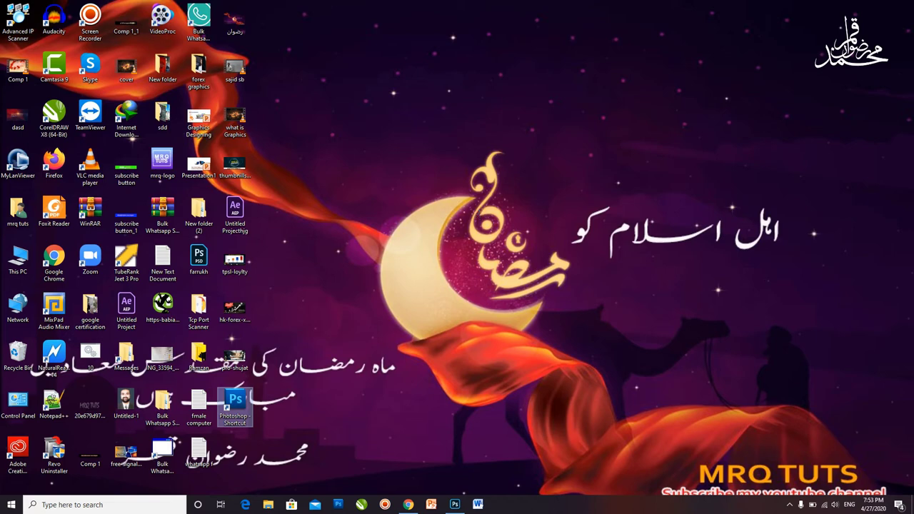
click(412, 319)
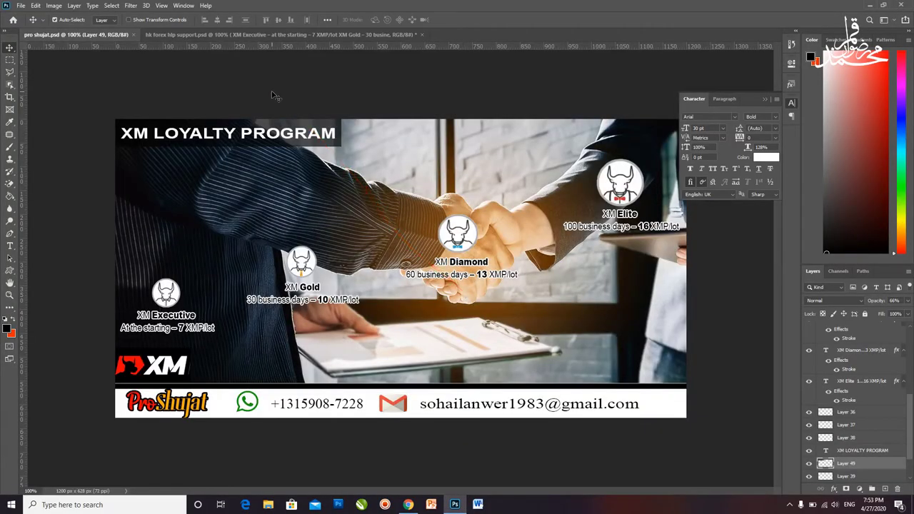
Quit Photoshop CC, declining to save changes to hk forex hlp support.psd
drag(336, 352, 95, 277)
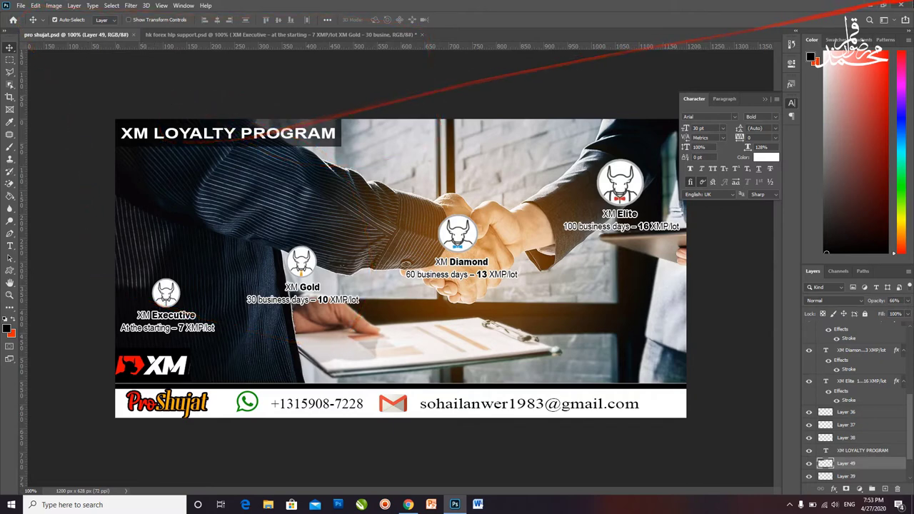
click(901, 5)
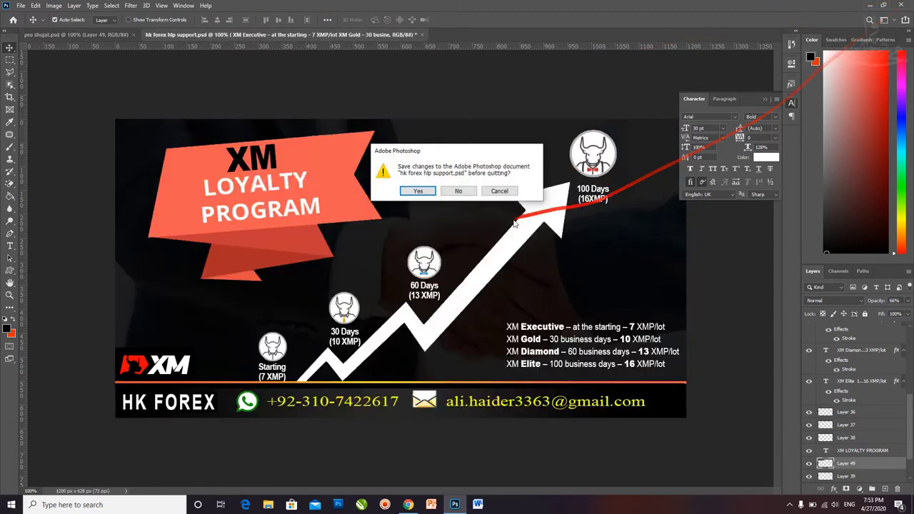
click(459, 192)
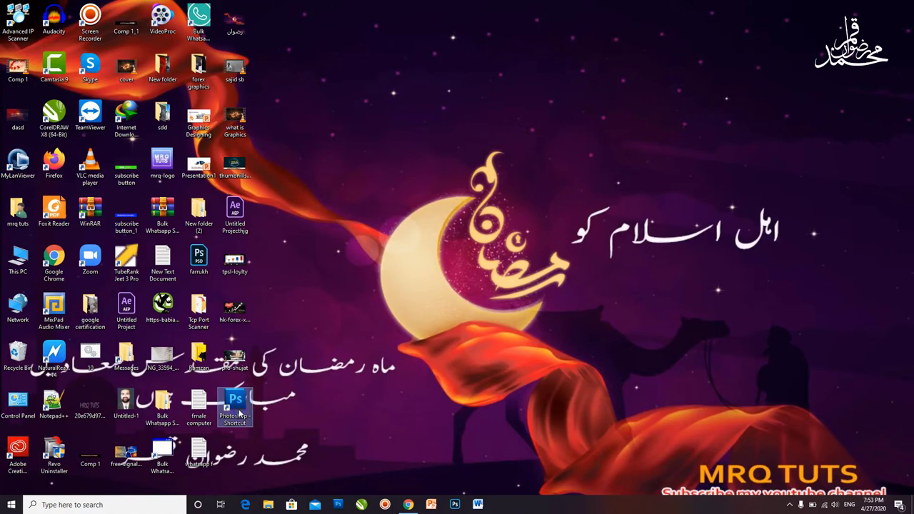
Start Photoshop CS5 as administrator from the Photoshop - Shortcut icon
right_click(239, 413)
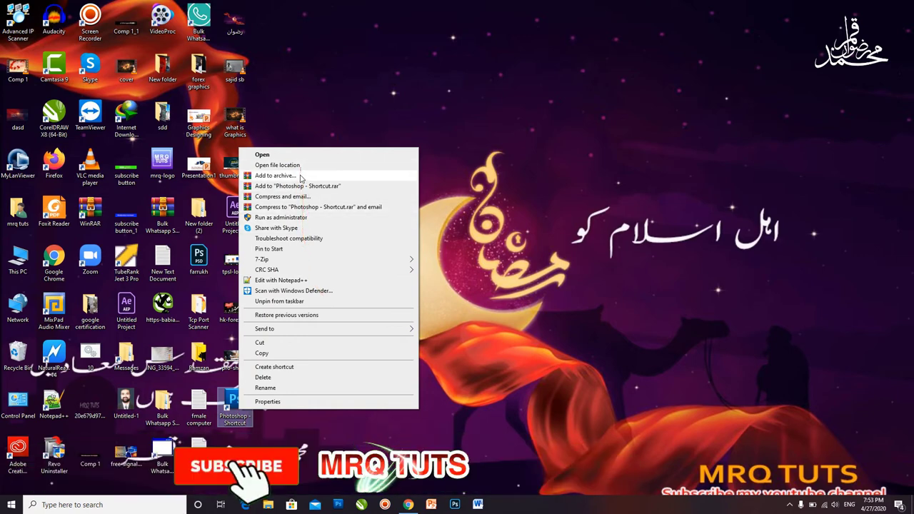
mouse_move(262, 259)
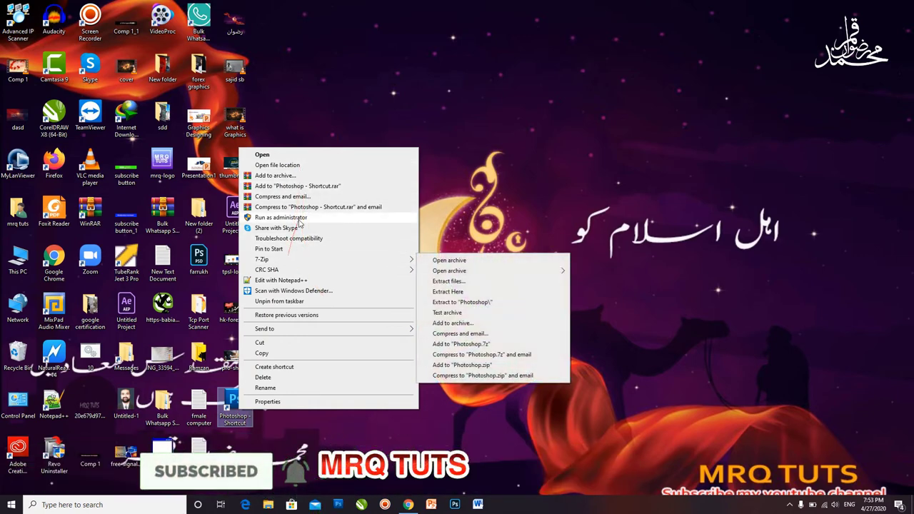
click(516, 189)
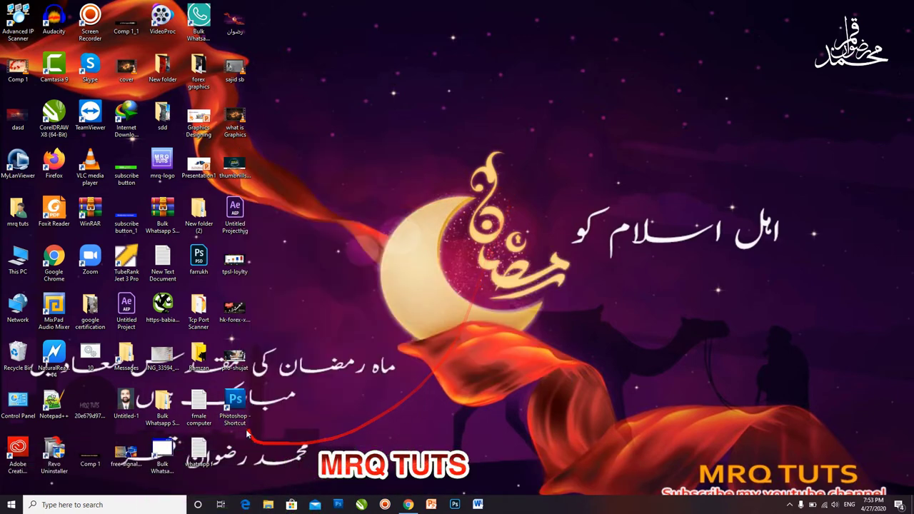
right_click(240, 408)
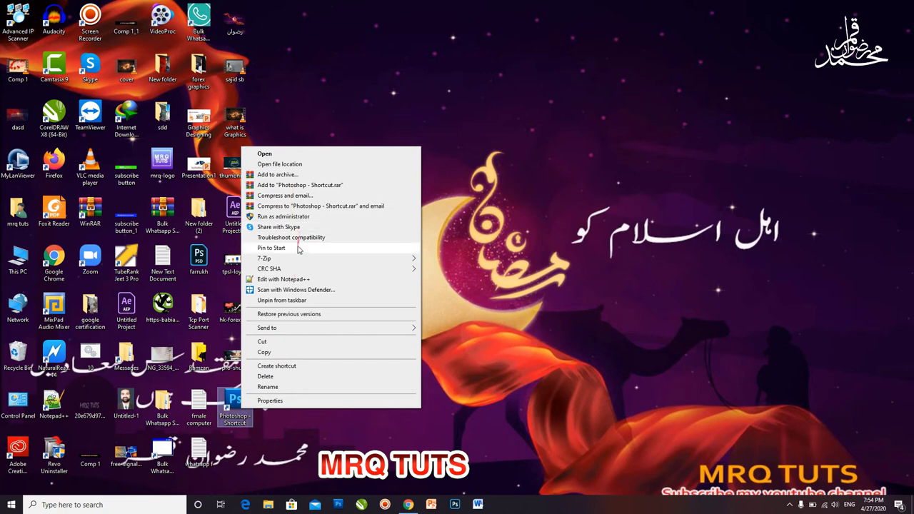
click(299, 216)
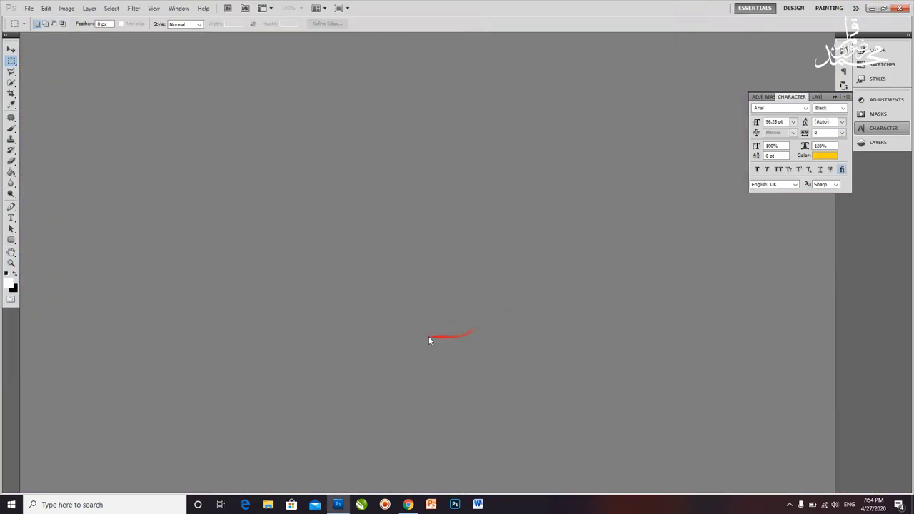
Reopen forex tp sl.psd from Open Recent, accepting the missing-fonts warning
mouse_move(386, 323)
mouse_down()
mouse_move(41, 108)
mouse_move(45, 58)
mouse_move(148, 222)
mouse_up()
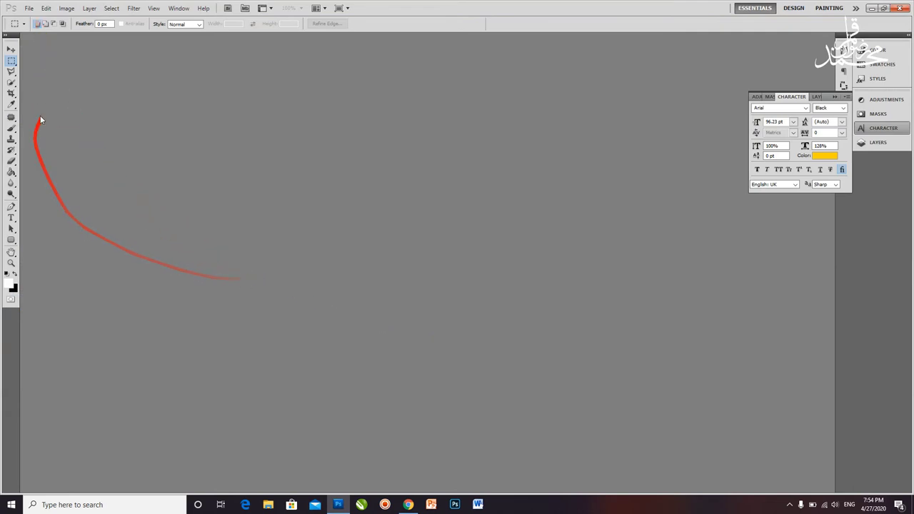
click(29, 9)
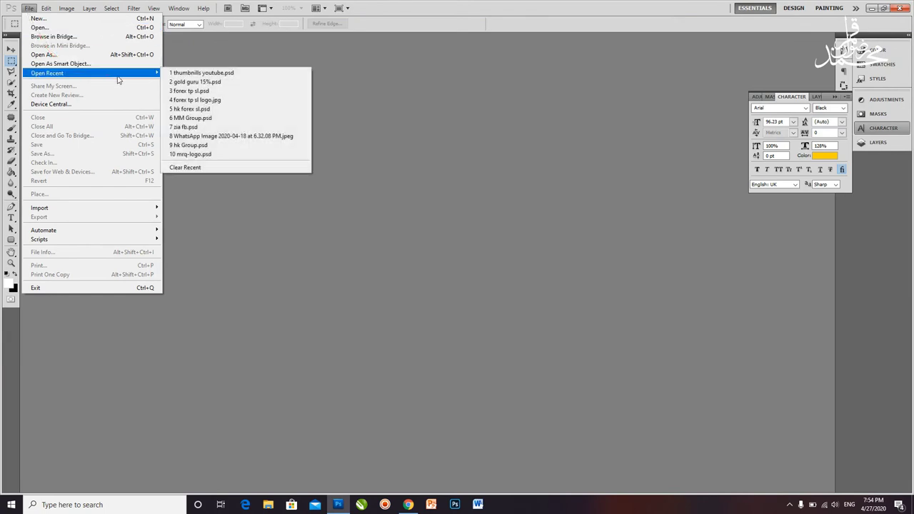
mouse_move(47, 73)
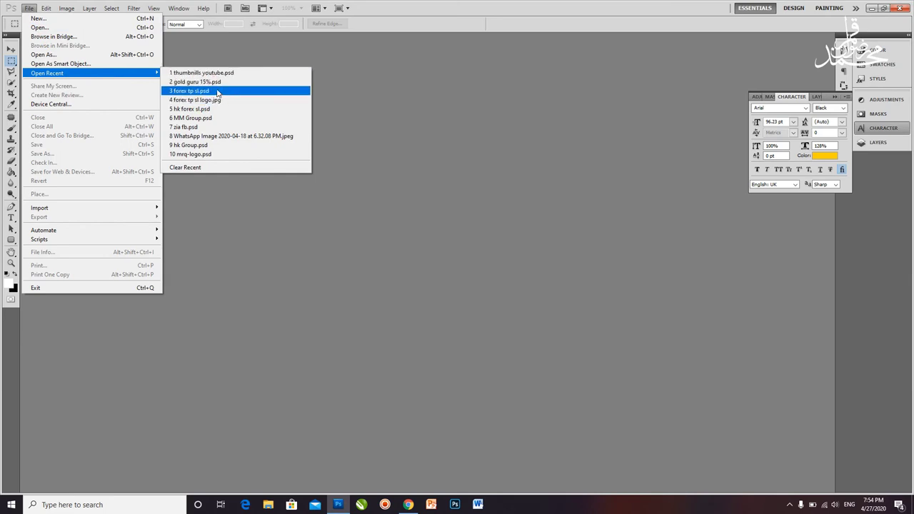
click(250, 91)
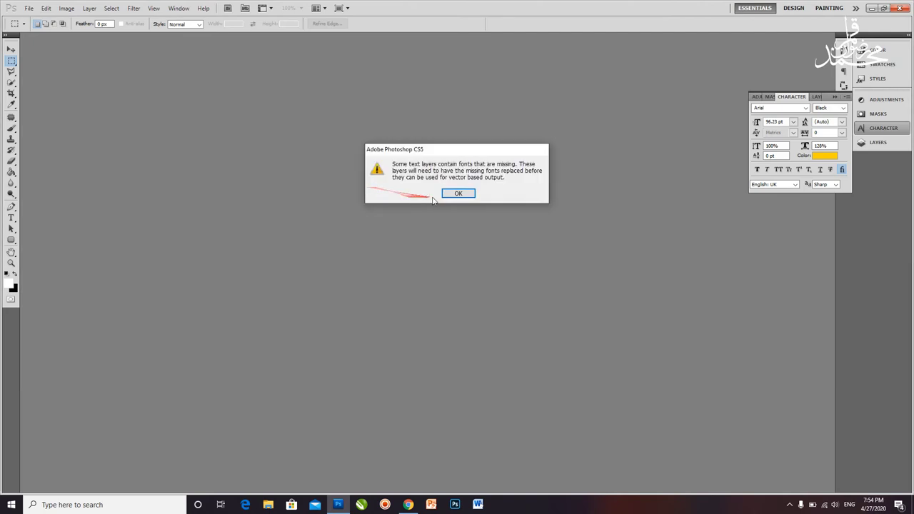
click(451, 197)
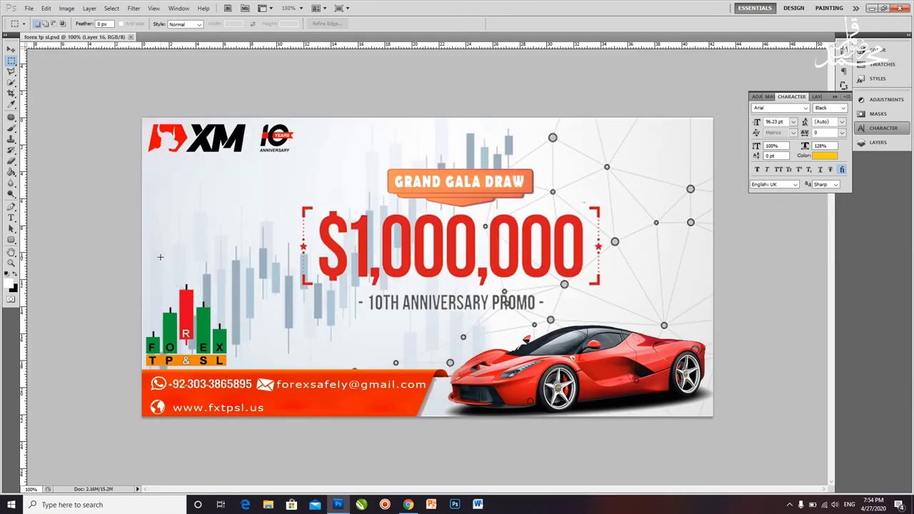
Open recent MM Group.psd and forex tp sl logo.jpg without its profile, then close all documents
drag(160, 262, 77, 168)
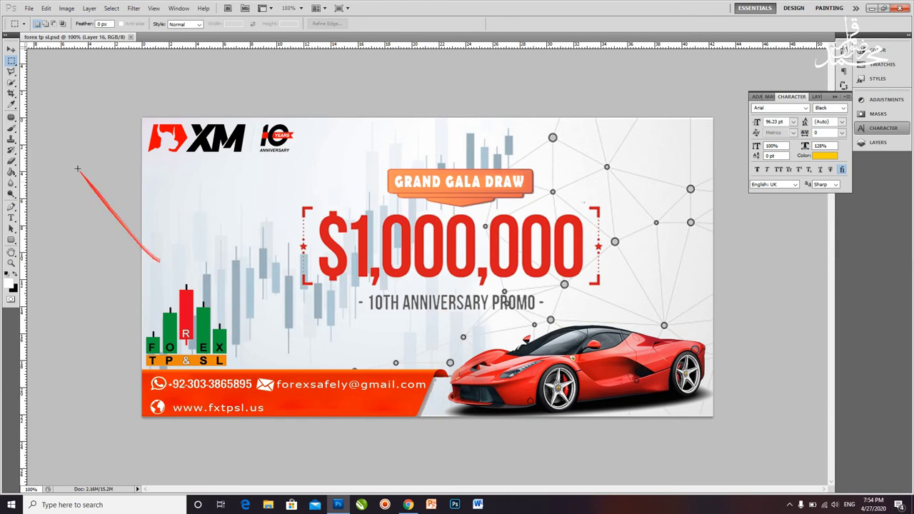
click(32, 10)
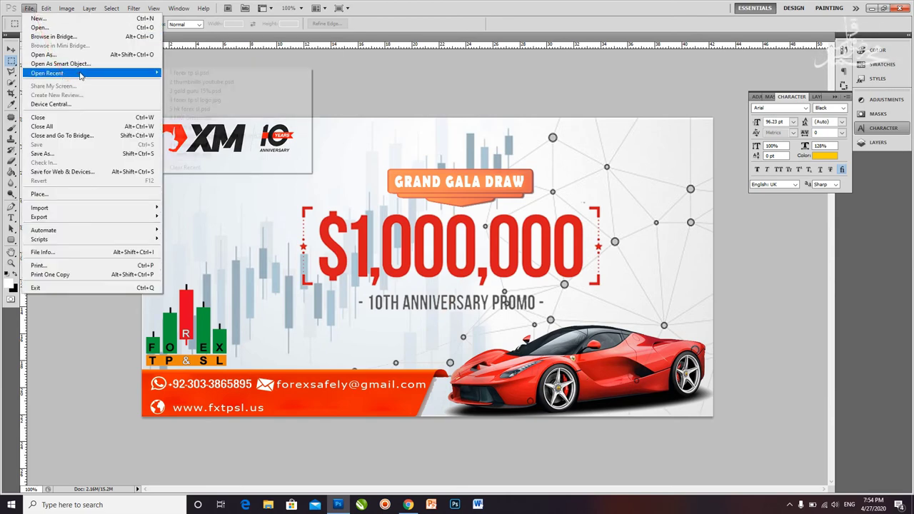
mouse_move(47, 73)
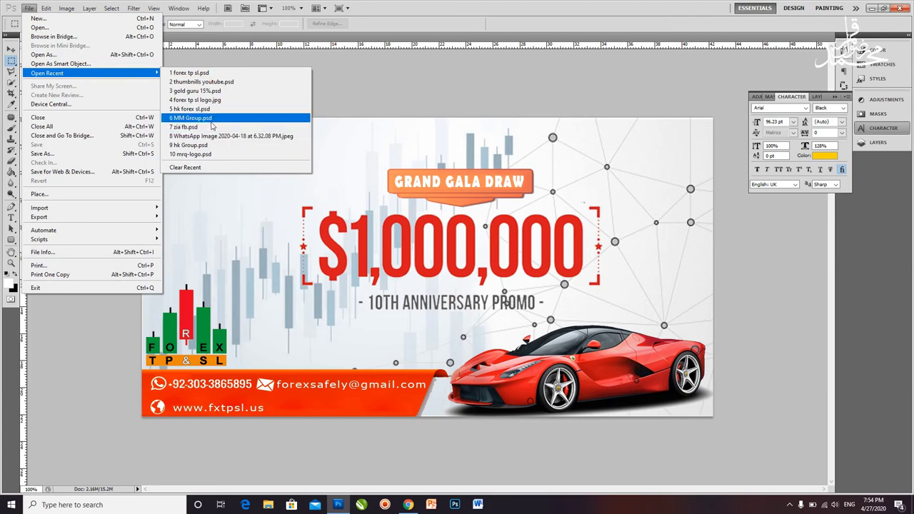
click(210, 120)
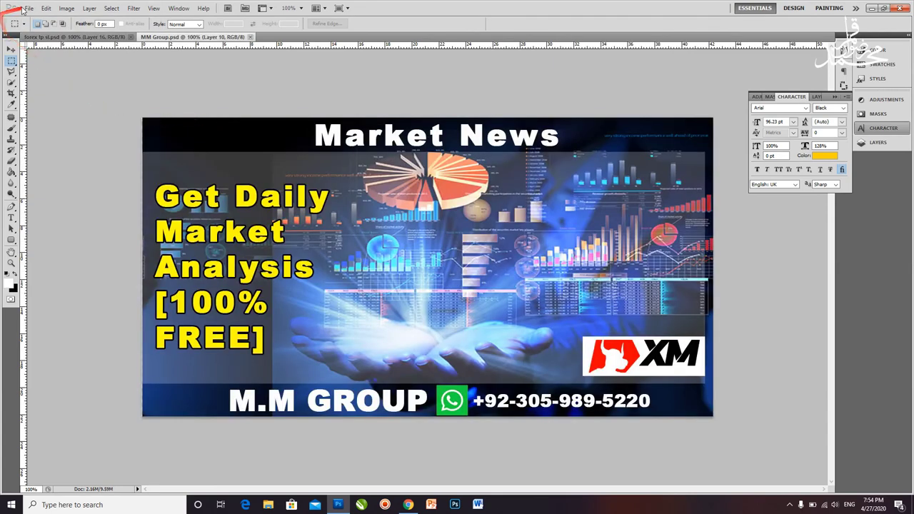
click(26, 9)
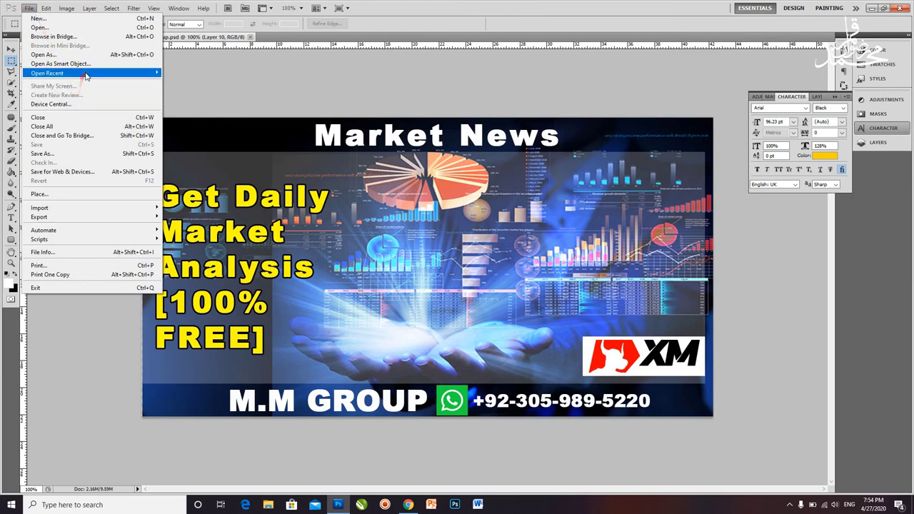
mouse_move(47, 72)
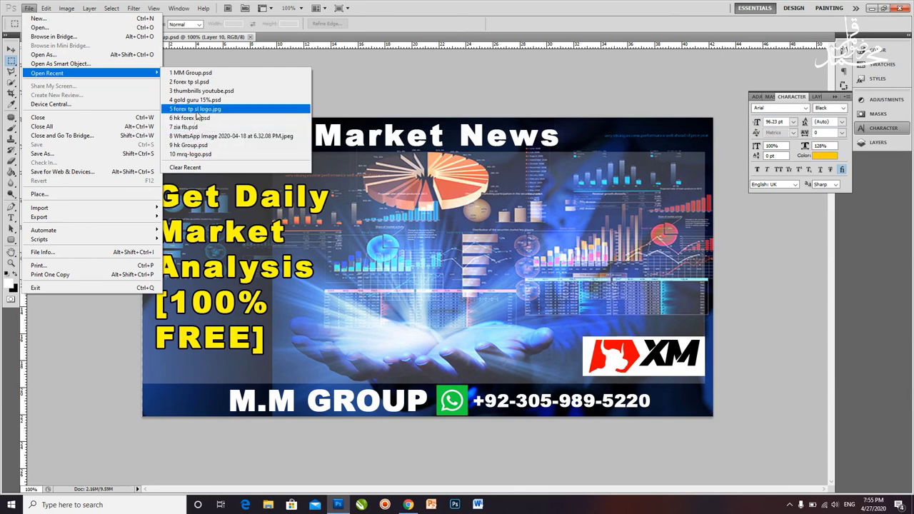
click(198, 114)
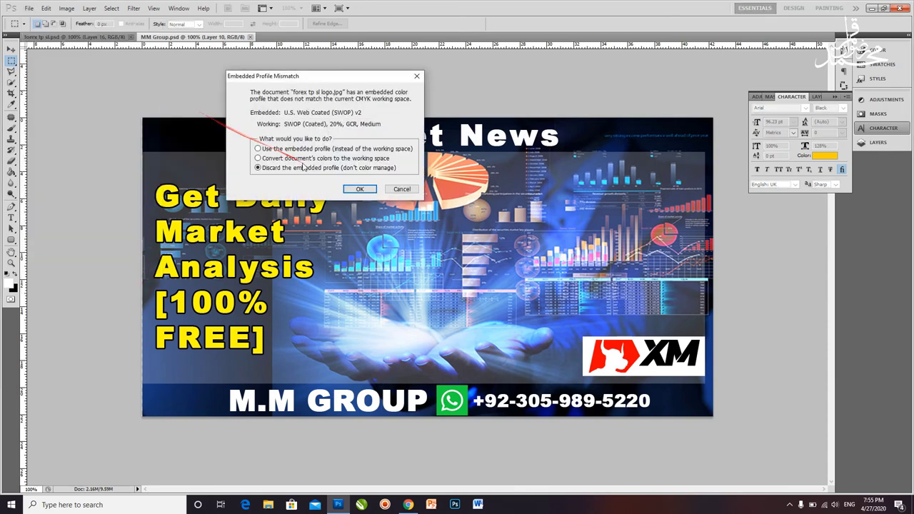
click(360, 190)
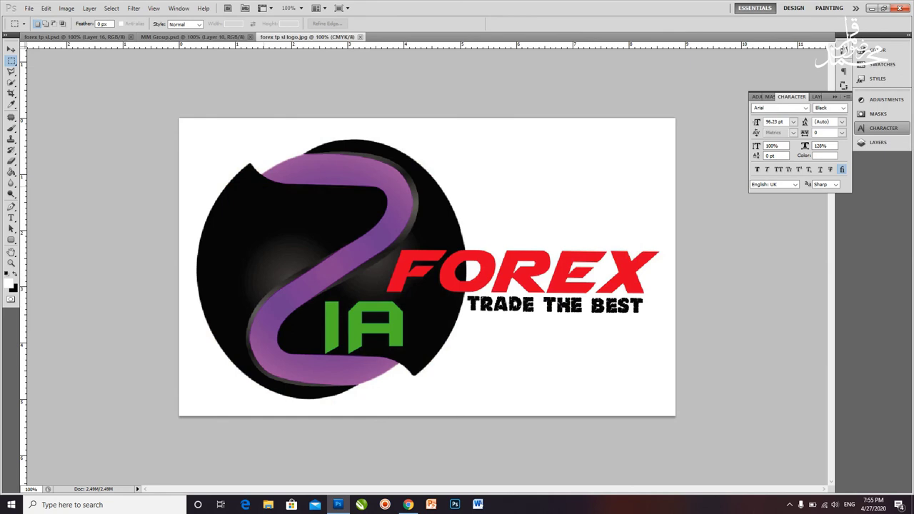
click(360, 37)
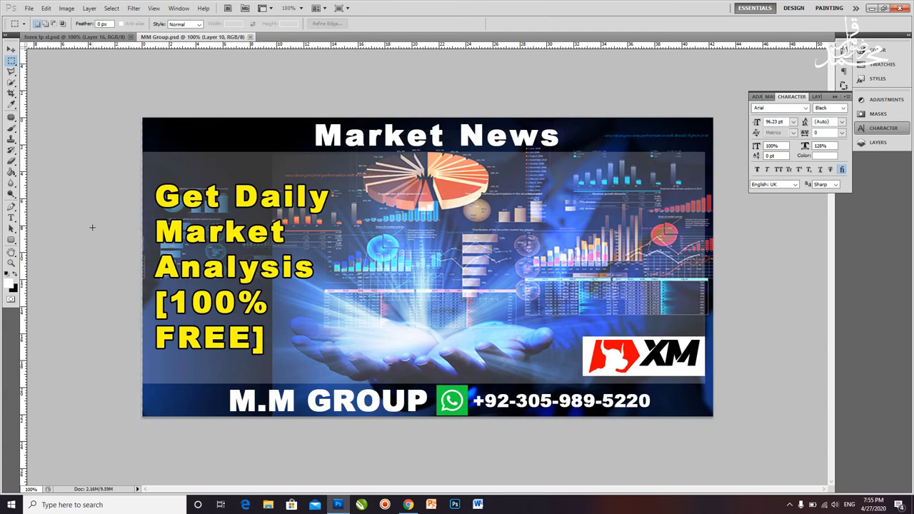
key(ctrl+alt+w)
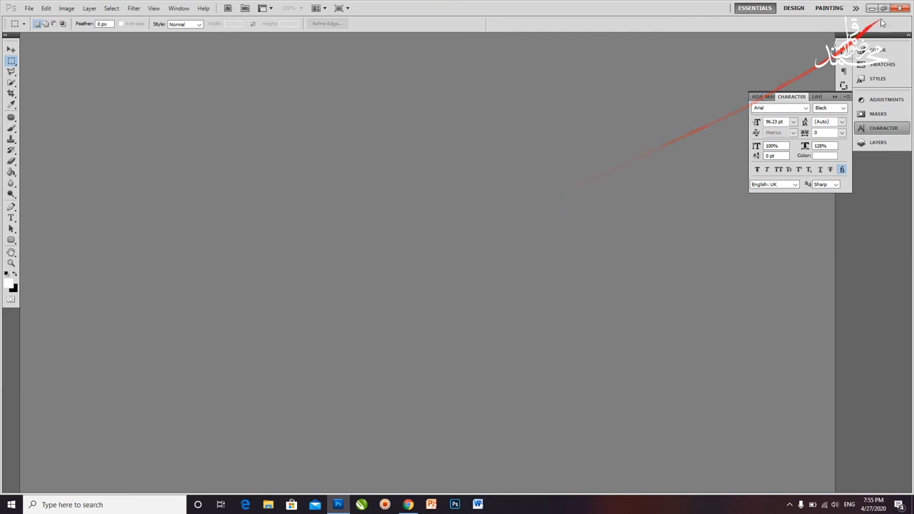
Exit Photoshop CS5 with the window's close button
click(899, 8)
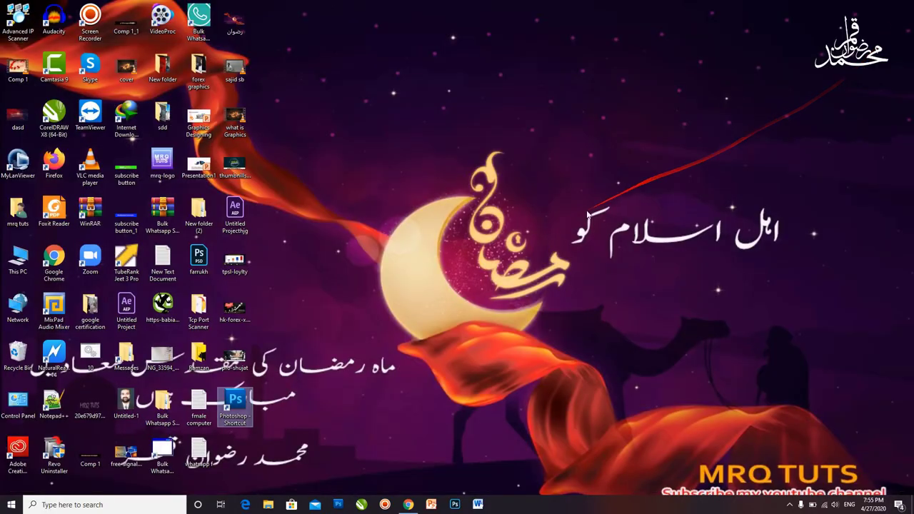